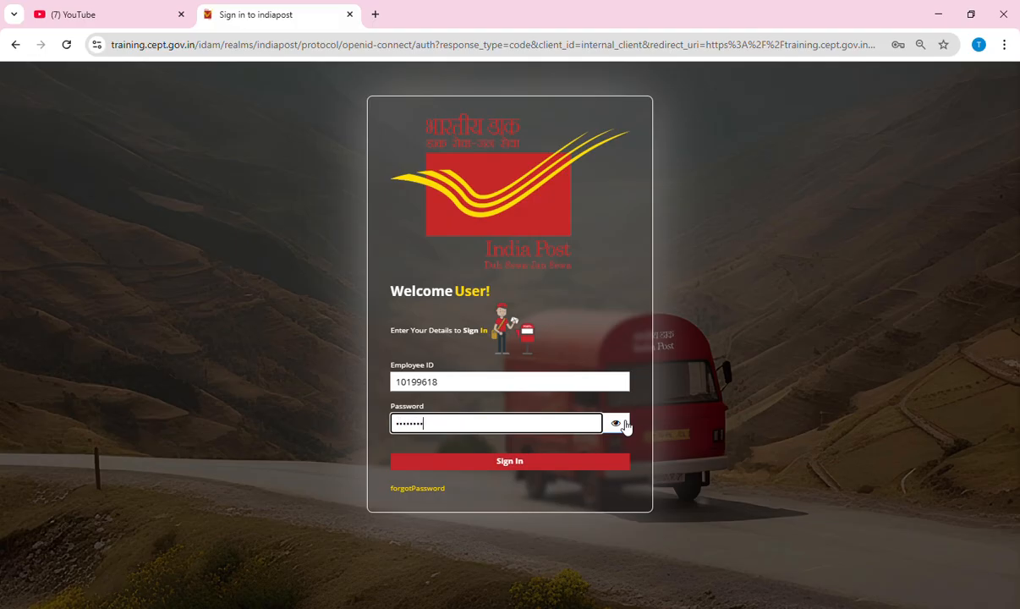
Sign in to DOP IT 2.0 with the employee ID and password
{"action": "left_click", "coordinate": [488, 463]}
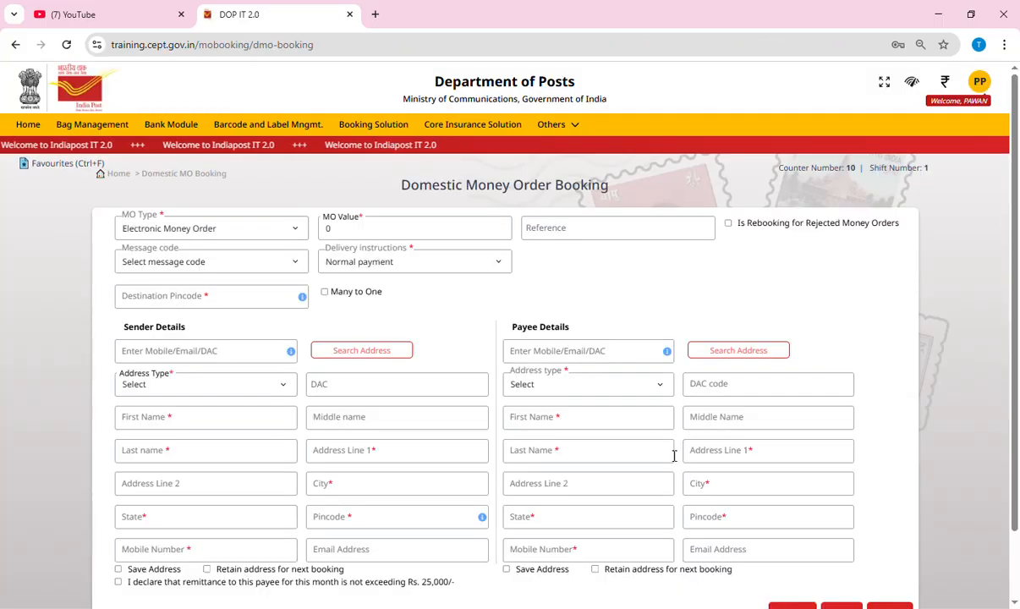
Go through Booking Solutions and Money Remittance to start a new domestic money order booking
{"action": "left_click", "coordinate": [396, 132]}
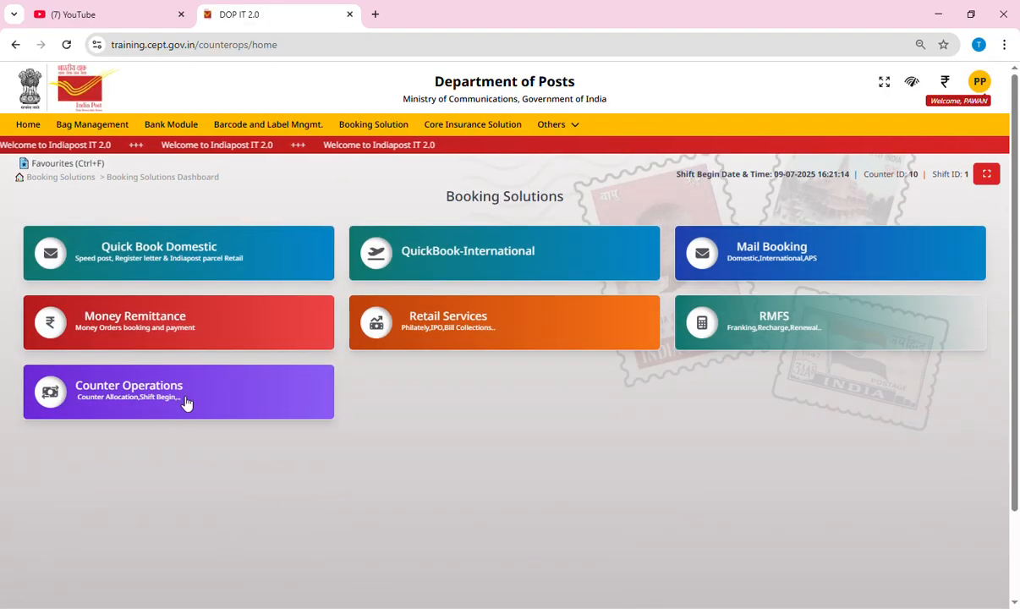
{"action": "left_click", "coordinate": [170, 329]}
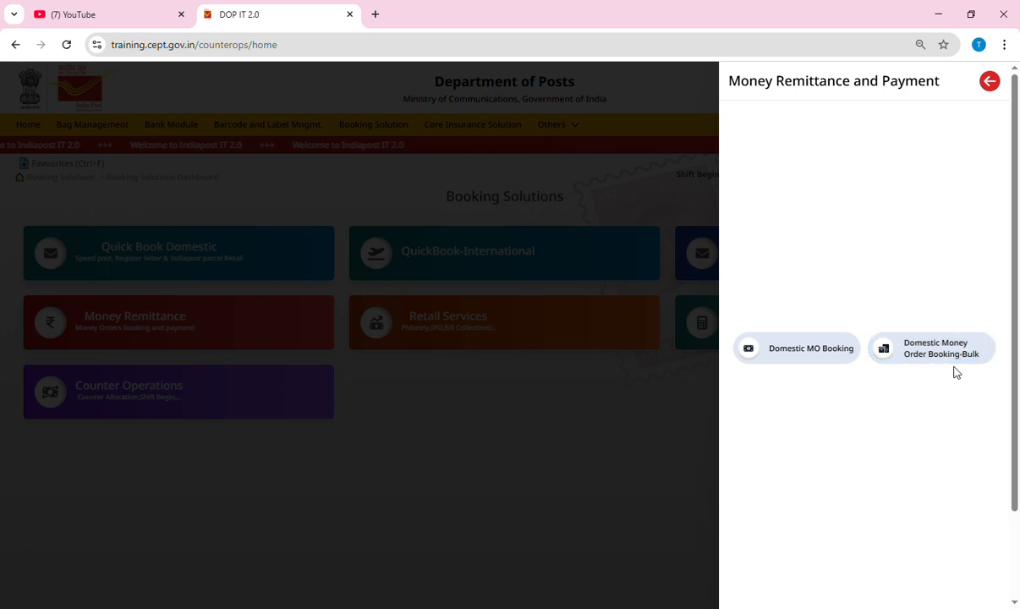
{"action": "left_click", "coordinate": [812, 354]}
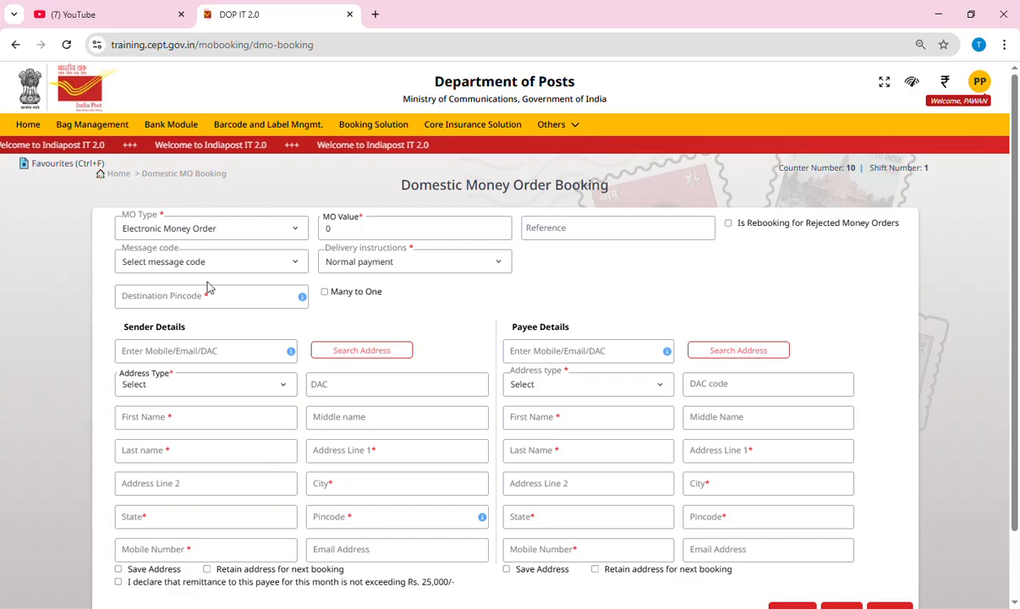
Confirm the MO Type is set to Electronic Money Order on the blank booking form
{"action": "left_click", "coordinate": [226, 235]}
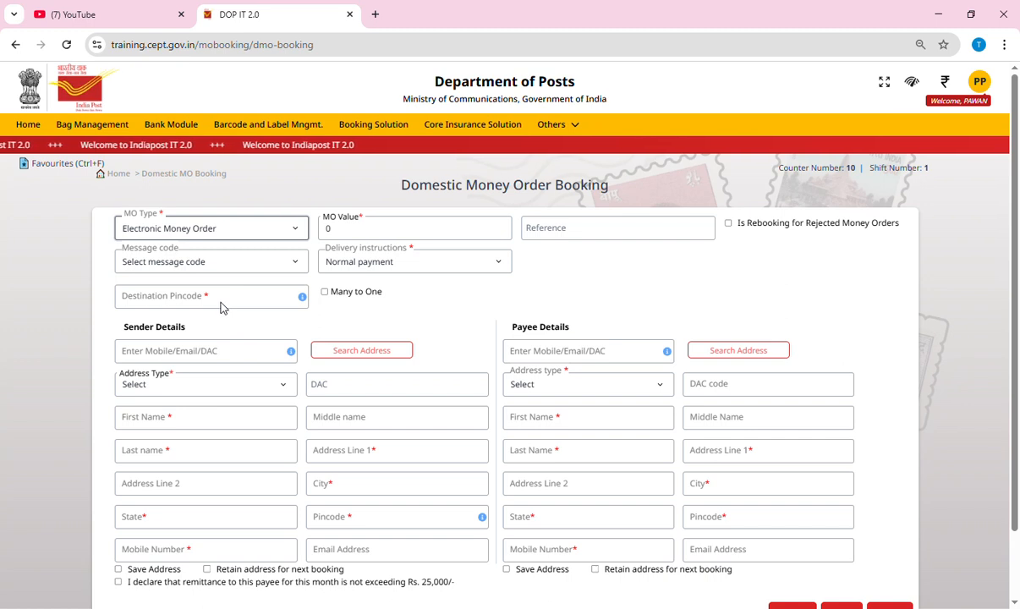
Enter 10000 as the MO Value, giving a 500 commission and 10500 total
{"action": "left_click", "coordinate": [328, 230]}
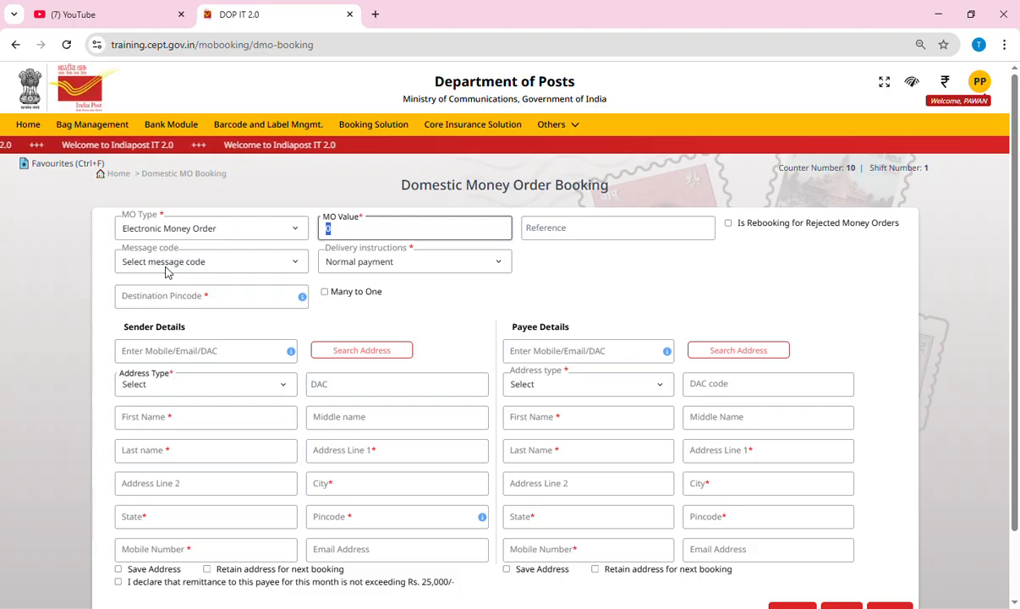
{"action": "type", "text": "10000"}
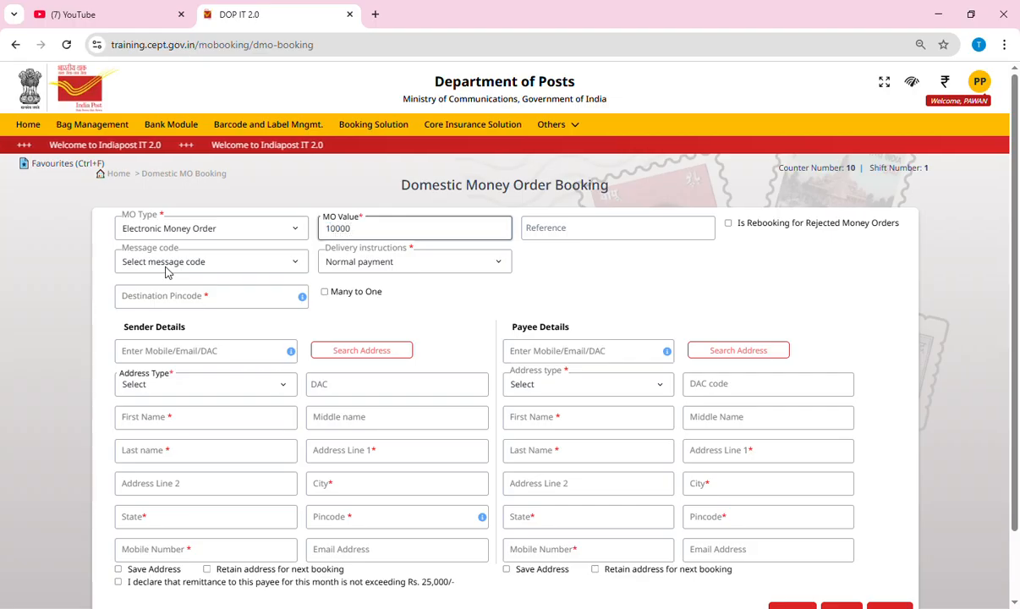
{"action": "key", "text": "Tab"}
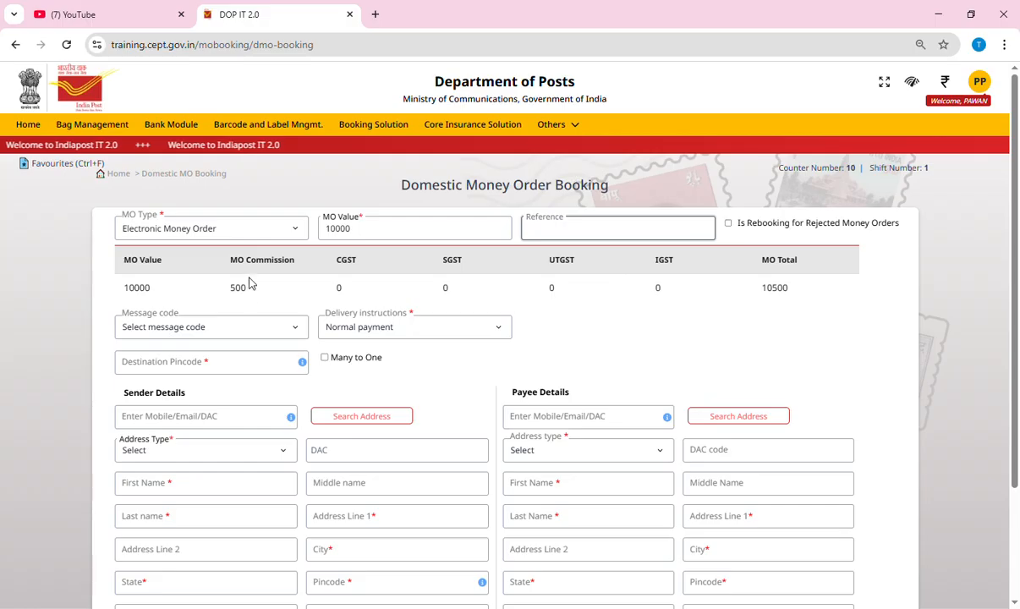
Choose message code Others with message text 'For College', checking the delivery instructions
{"action": "left_click", "coordinate": [204, 331]}
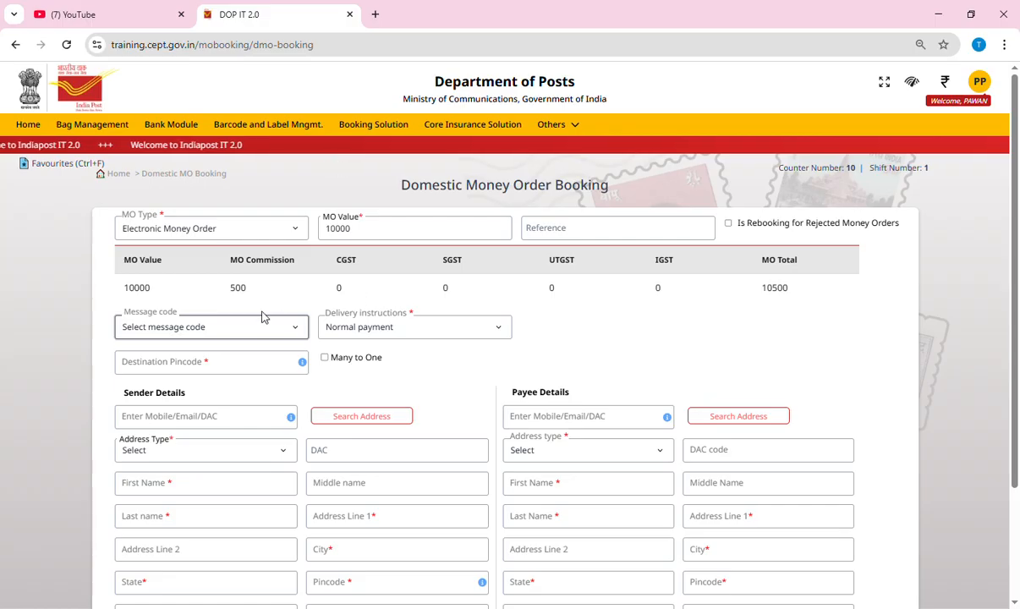
{"action": "left_click", "coordinate": [168, 218]}
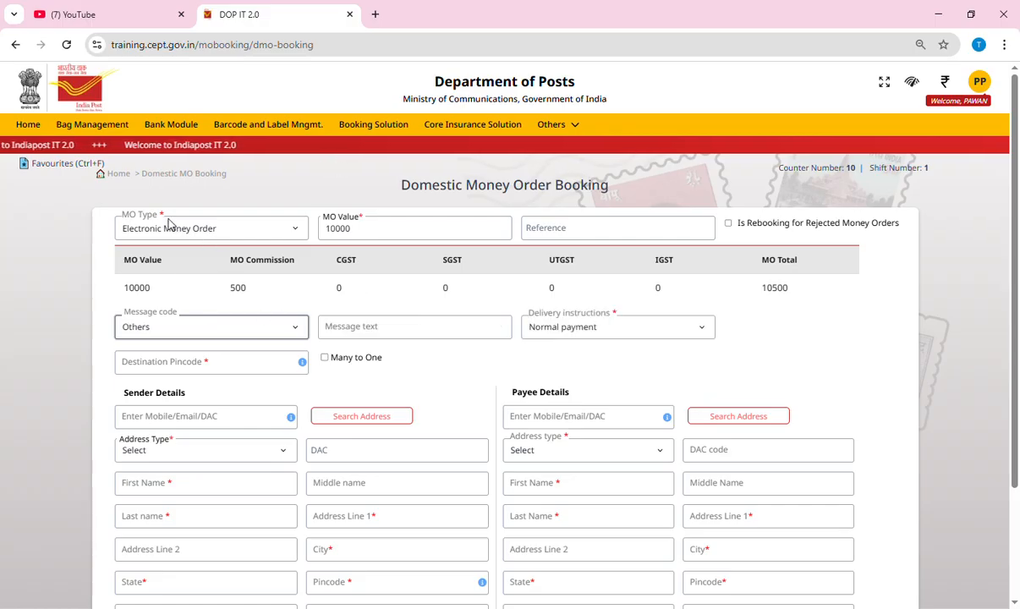
{"action": "left_click", "coordinate": [389, 337]}
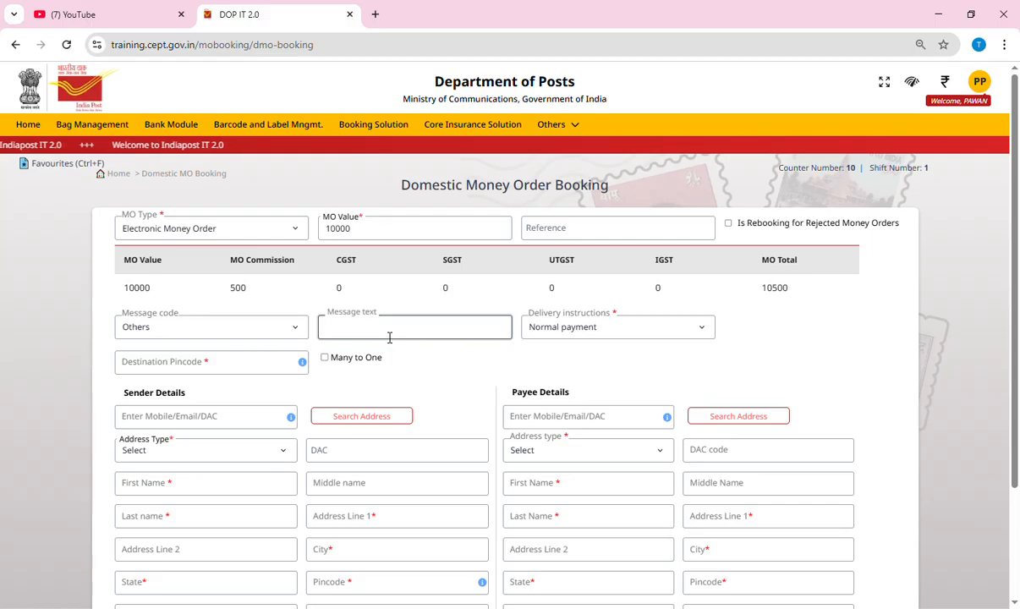
{"action": "type", "text": "For College"}
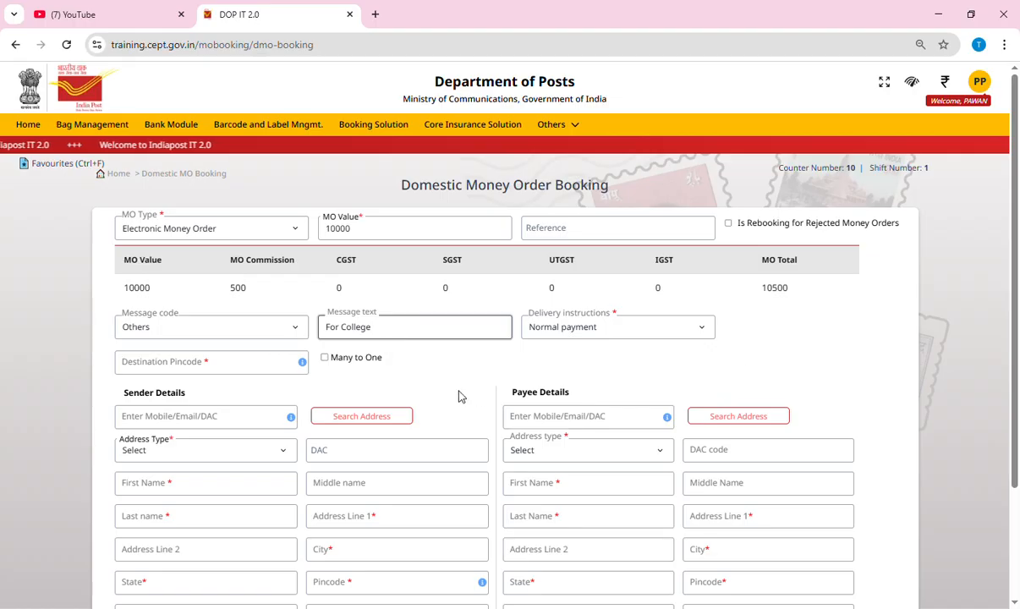
{"action": "left_click", "coordinate": [592, 327]}
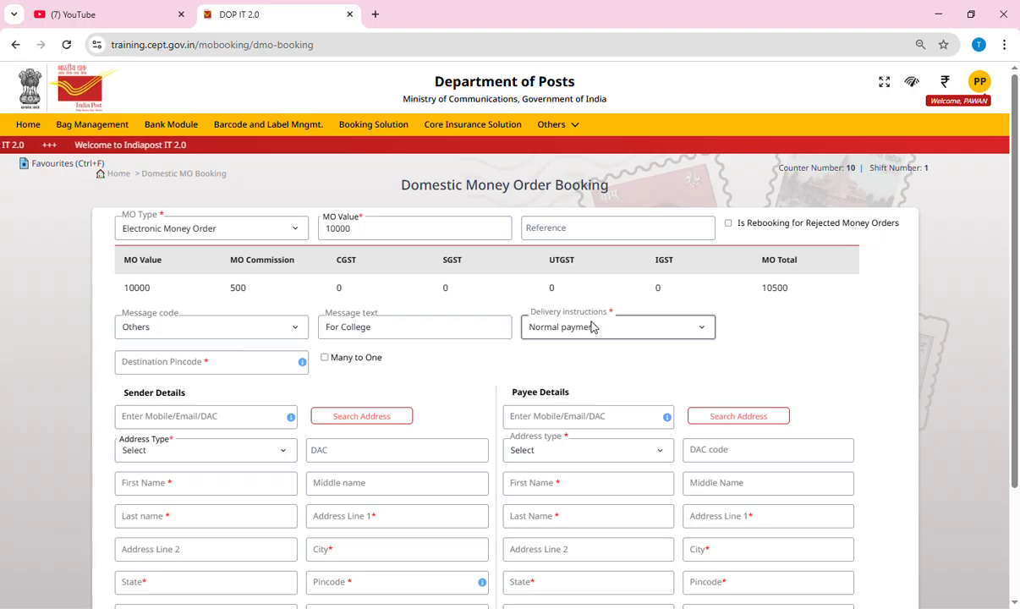
Keep Normal payment delivery and set destination pincode 445001, selecting Yavatmal H.O
{"action": "left_click", "coordinate": [590, 372]}
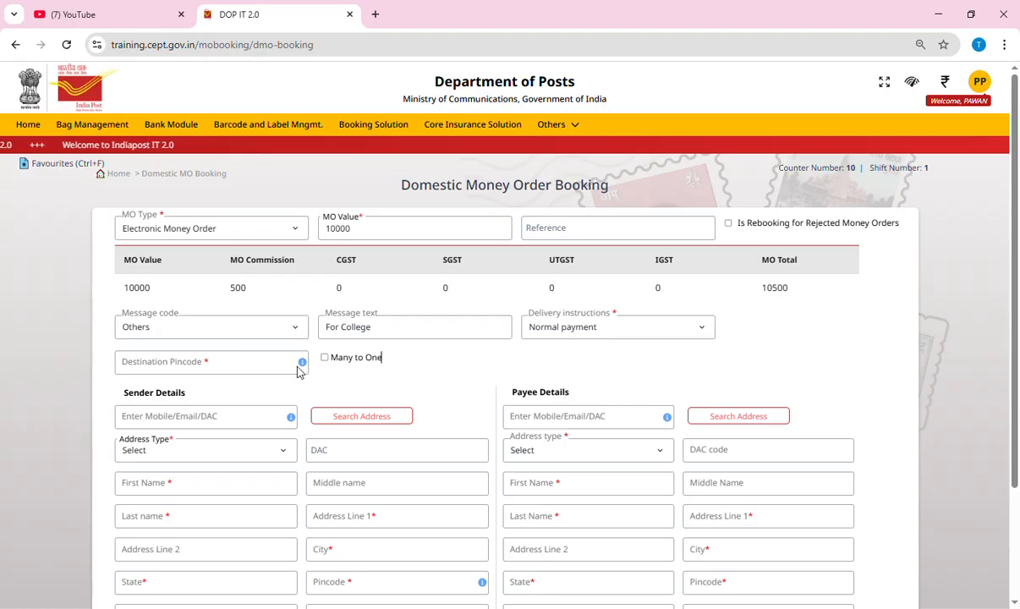
{"action": "double_click", "coordinate": [184, 366]}
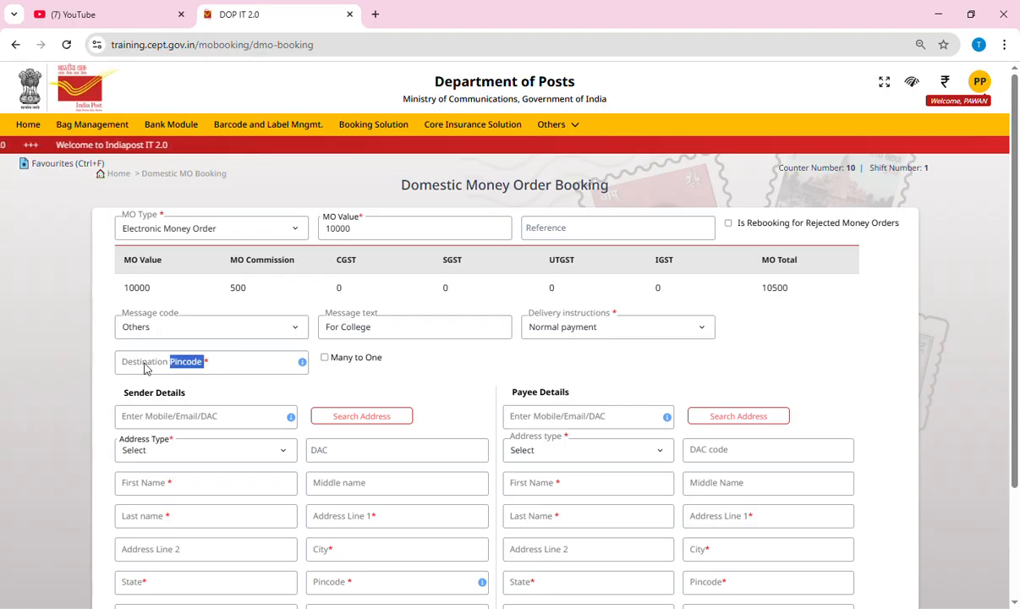
{"action": "left_click", "coordinate": [268, 369]}
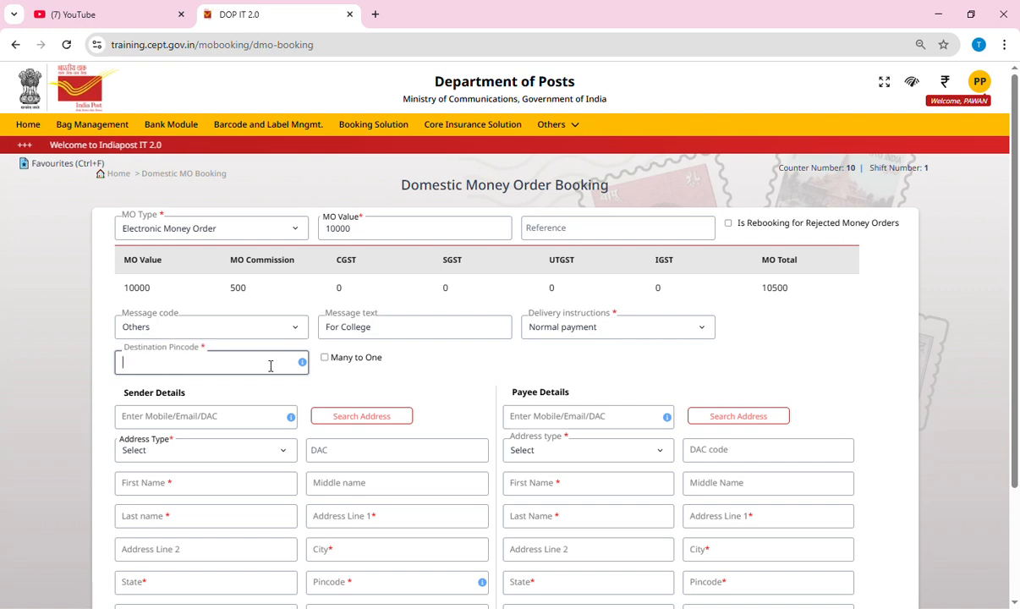
{"action": "type", "text": "4450012"}
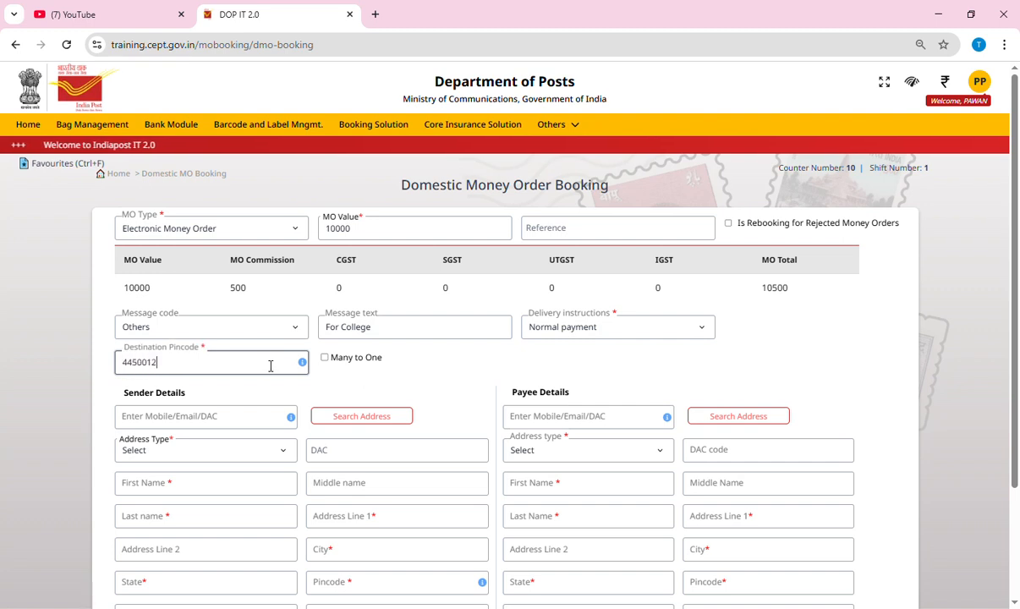
{"action": "key", "text": "BackSpace"}
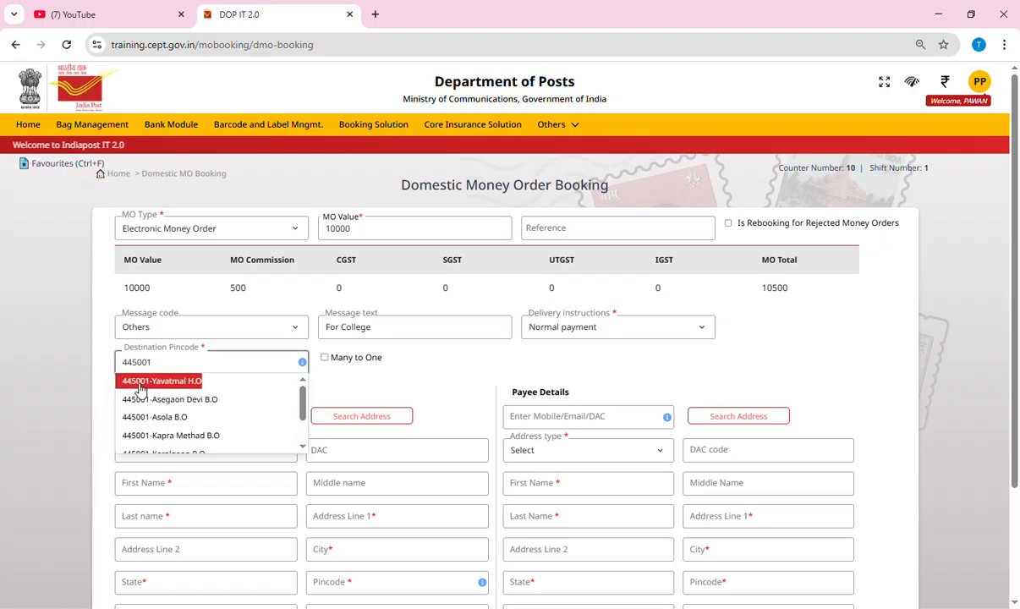
{"action": "left_click", "coordinate": [134, 388]}
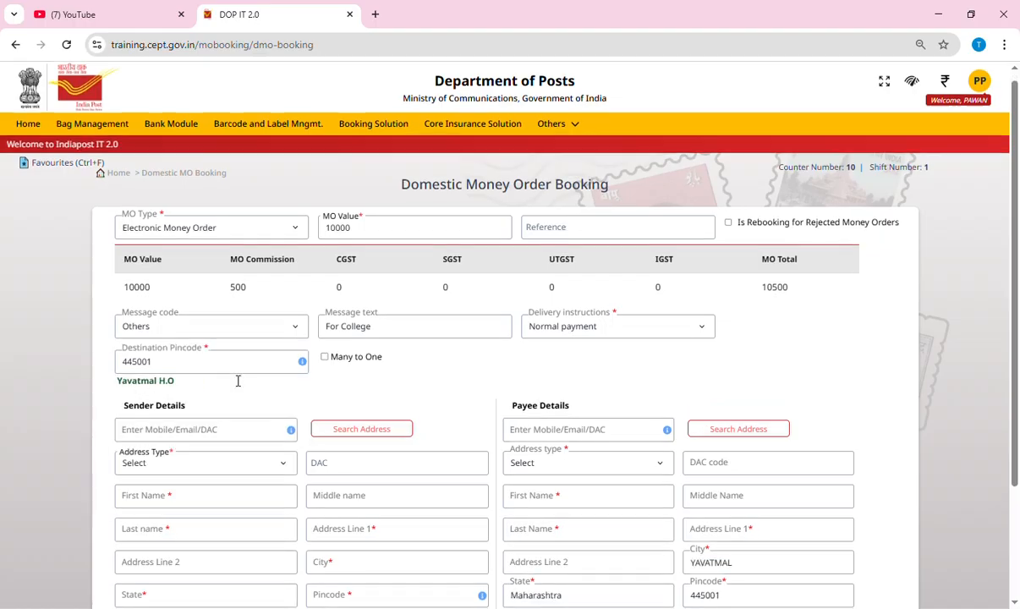
Look up the sender's mobile number and fill sender details from the saved Office address
{"action": "scroll", "coordinate": [225, 389], "scroll_direction": "down", "scroll_amount": 3}
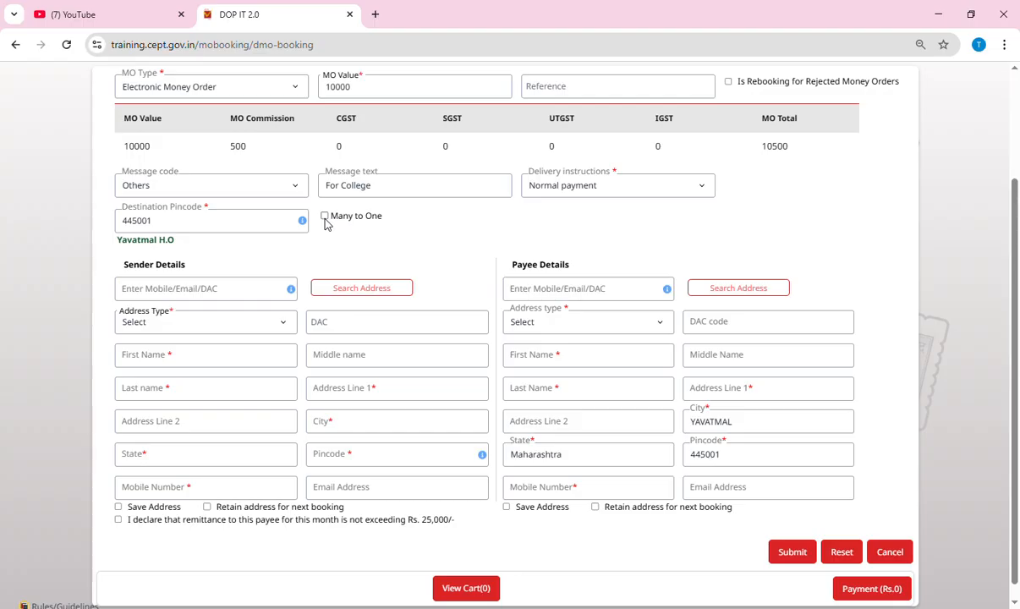
{"action": "left_click", "coordinate": [224, 292]}
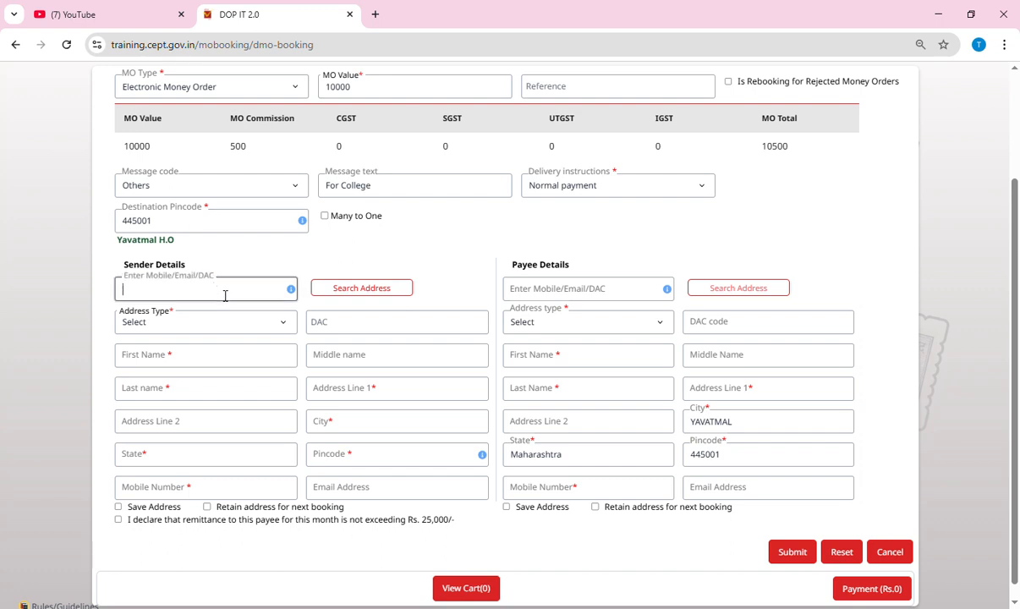
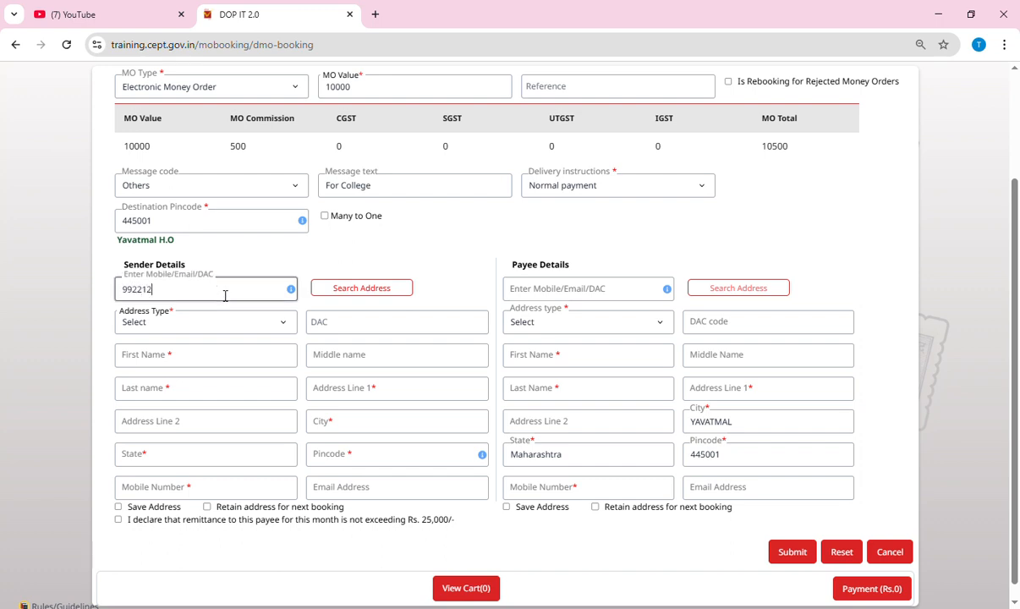
{"action": "left_click", "coordinate": [390, 292]}
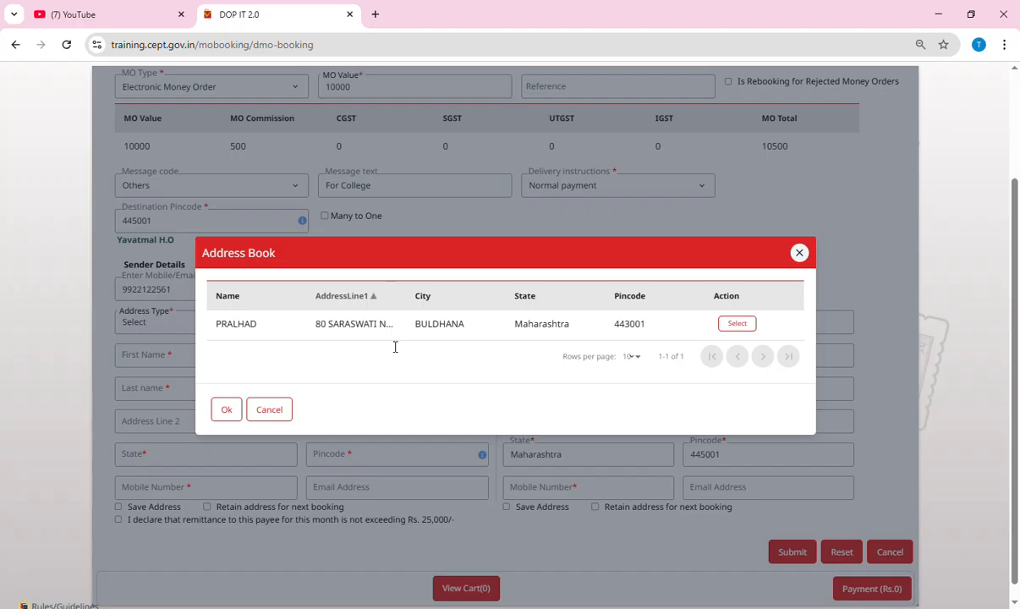
{"action": "left_click", "coordinate": [737, 327]}
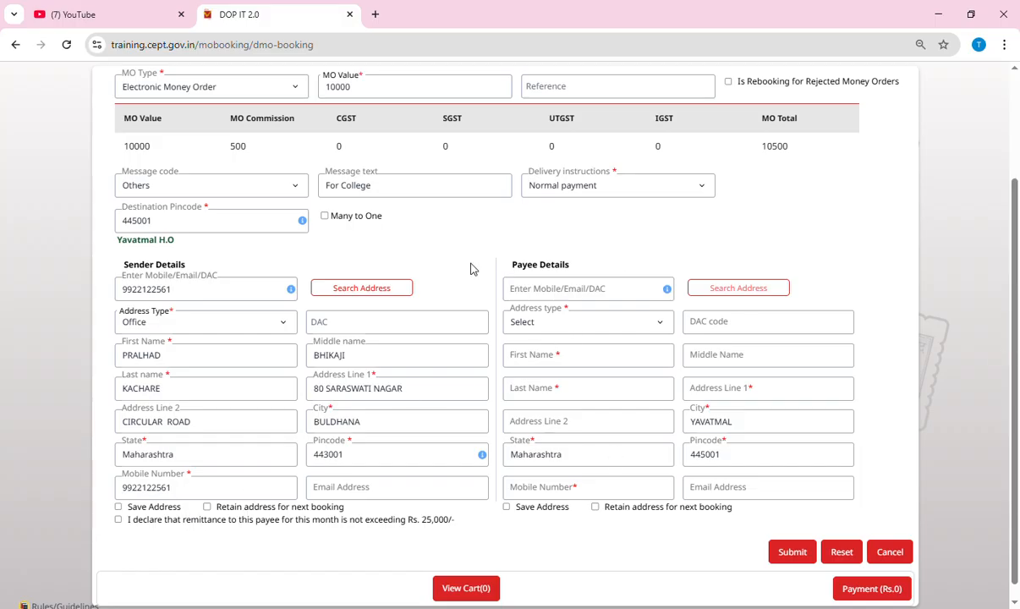
{"action": "left_click", "coordinate": [559, 294]}
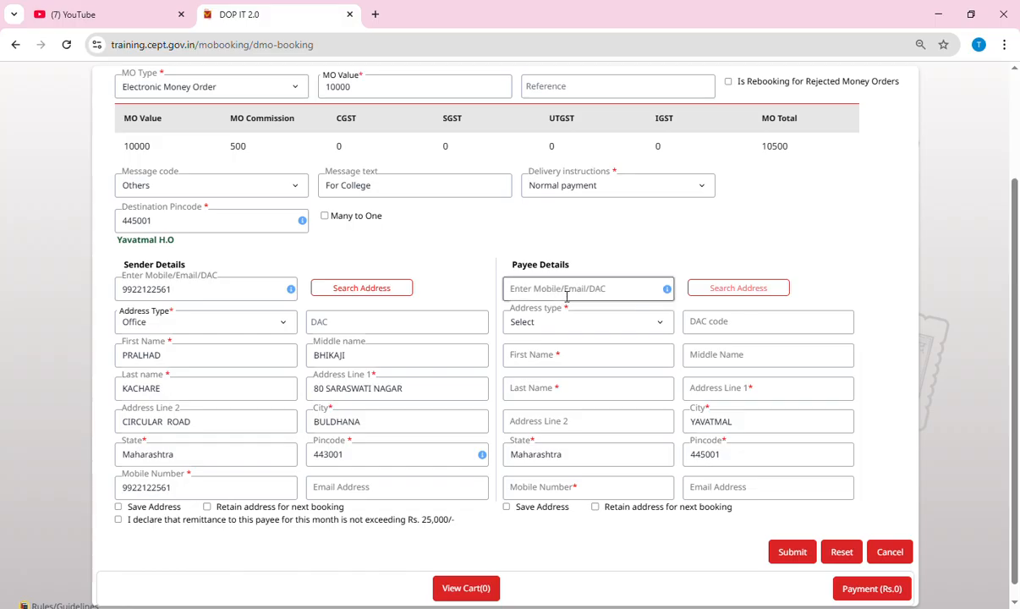
{"action": "left_click", "coordinate": [622, 290]}
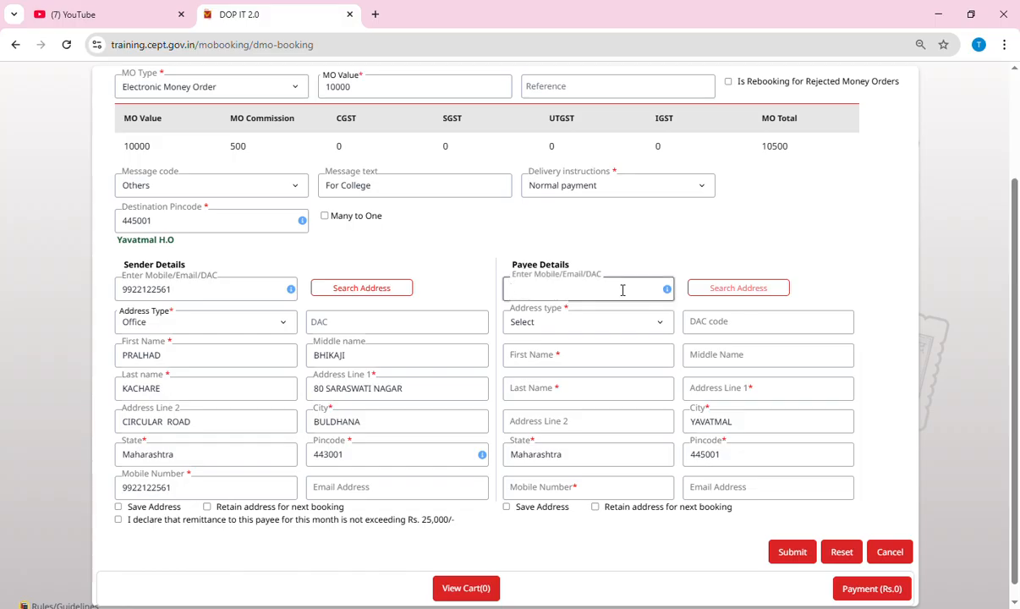
Enter the payee's contact number and set the payee address type to Home
{"action": "key", "text": "Tab"}
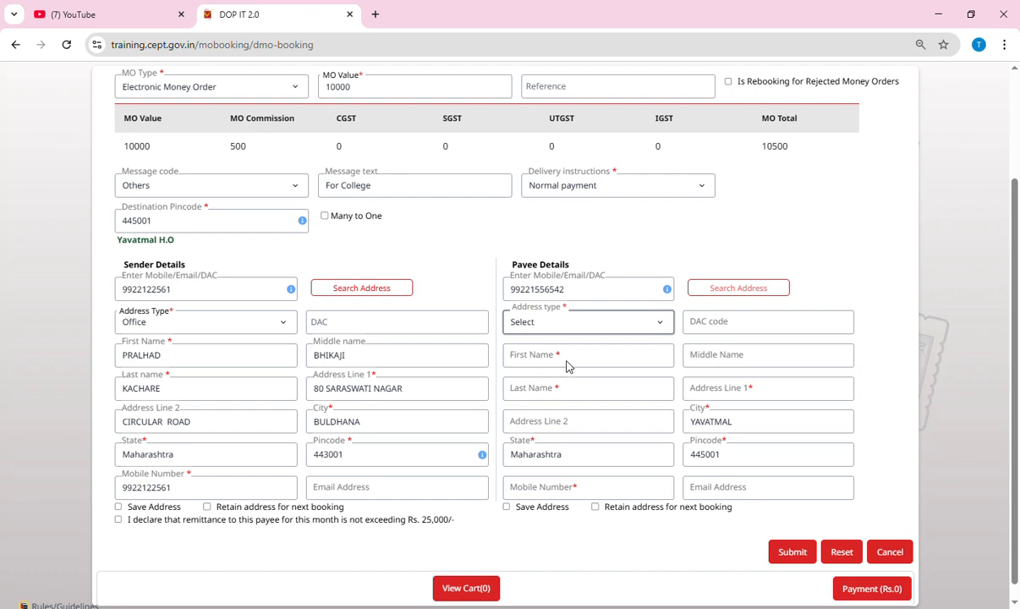
{"action": "left_click", "coordinate": [557, 399]}
{"action": "left_click", "coordinate": [559, 396]}
Fill in the payee's first, middle and last name, correcting the first name
{"action": "left_click", "coordinate": [615, 359]}
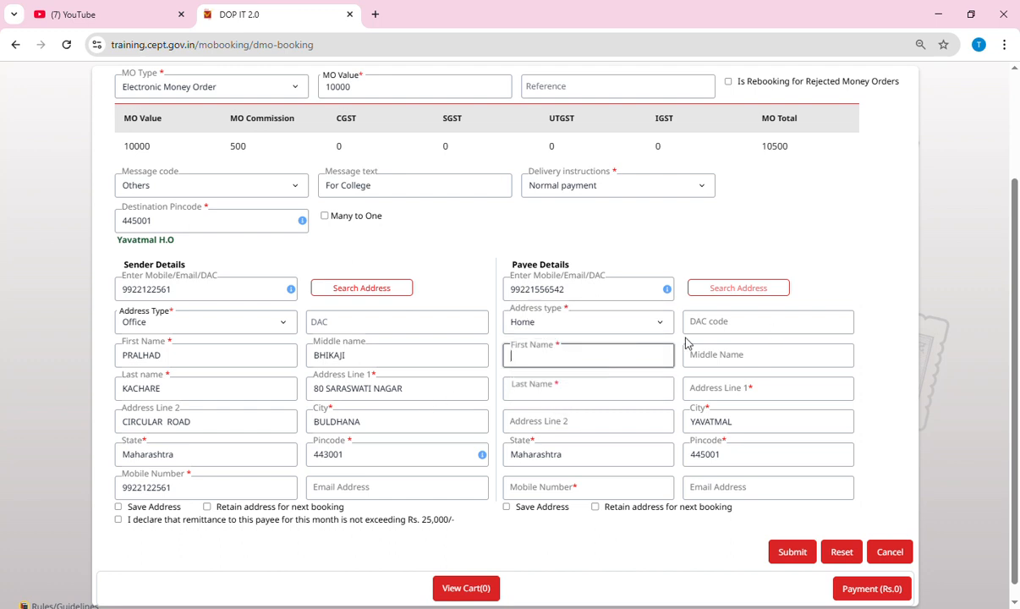
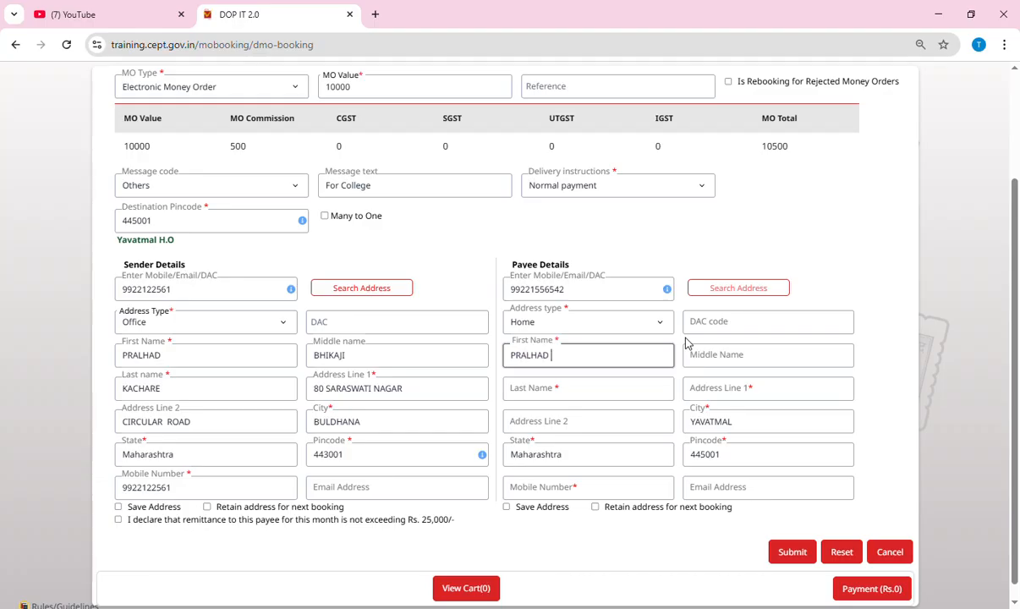
{"action": "key", "text": "Tab"}
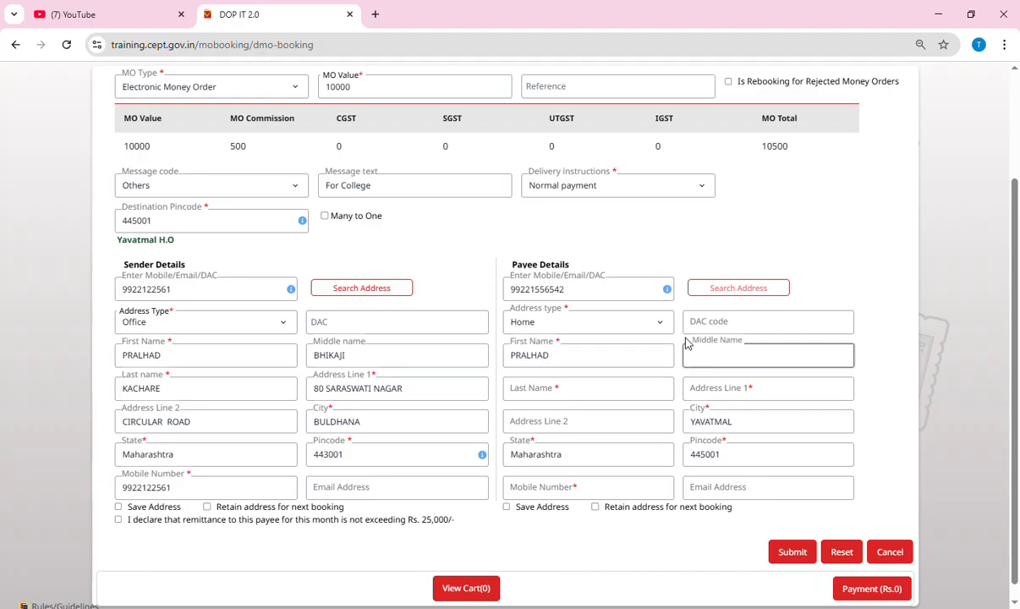
{"action": "key", "text": "Tab"}
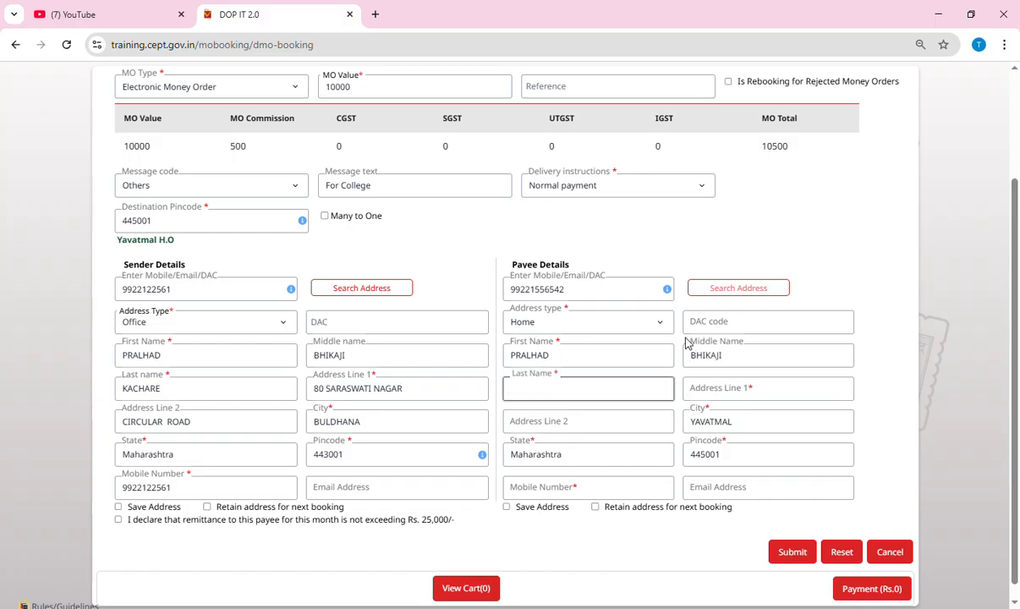
{"action": "key", "text": "shift+Tab"}
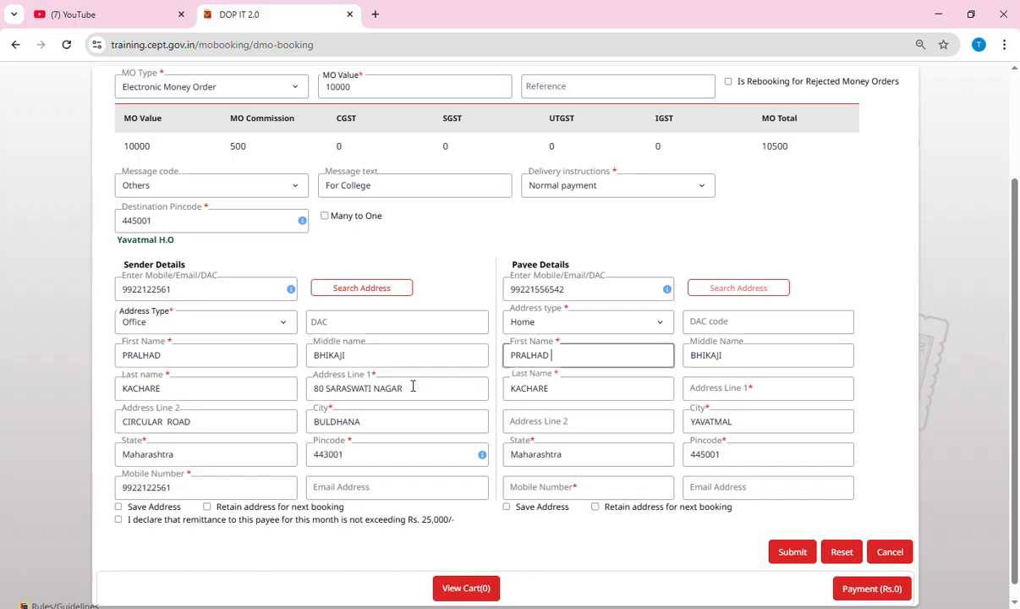
{"action": "type", "text": "BHAV"}
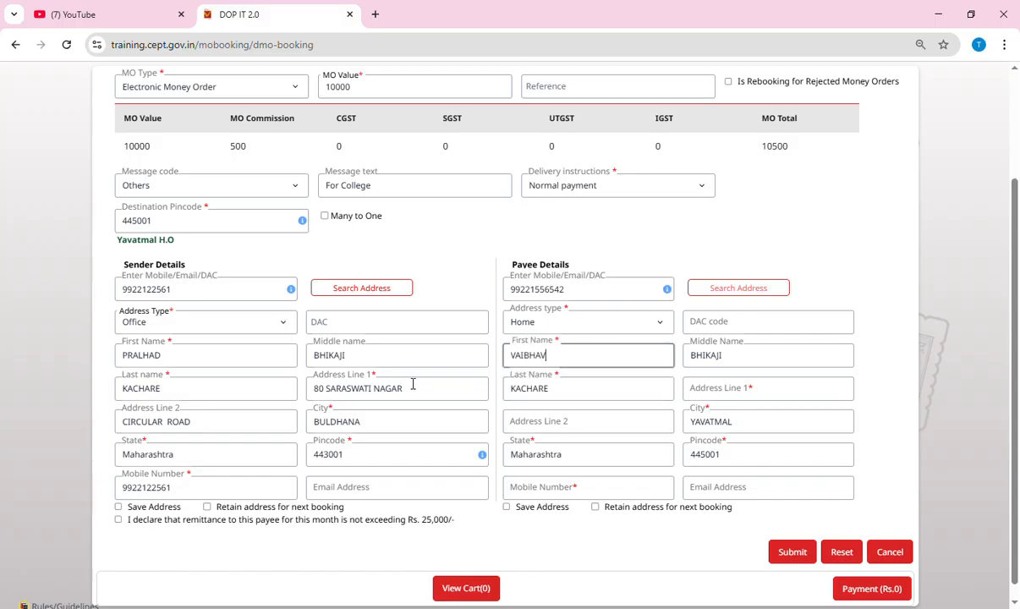
Enter the payee's first and second address lines
{"action": "left_click", "coordinate": [766, 390]}
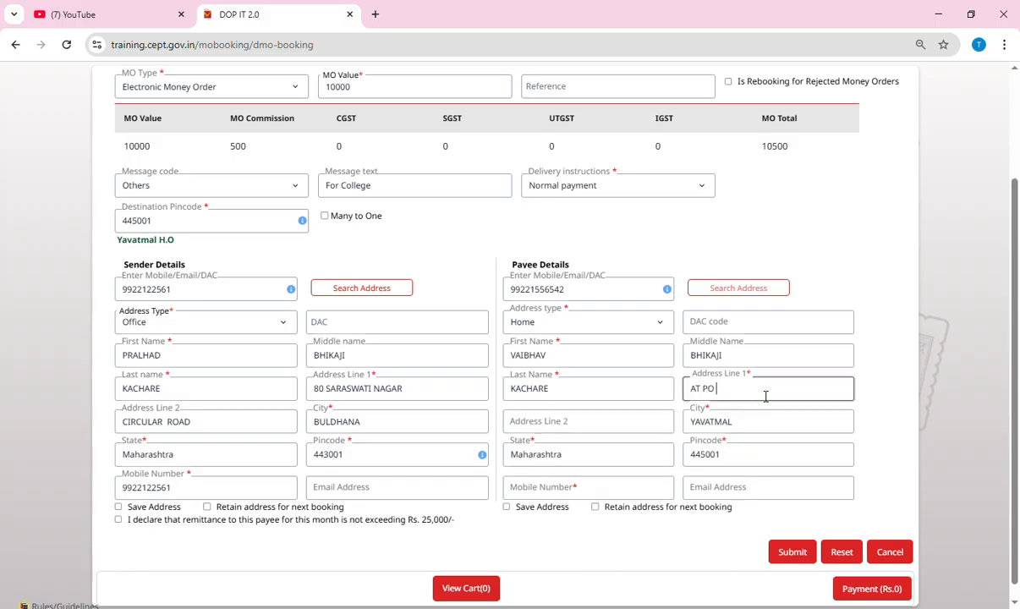
{"action": "key", "text": "Tab"}
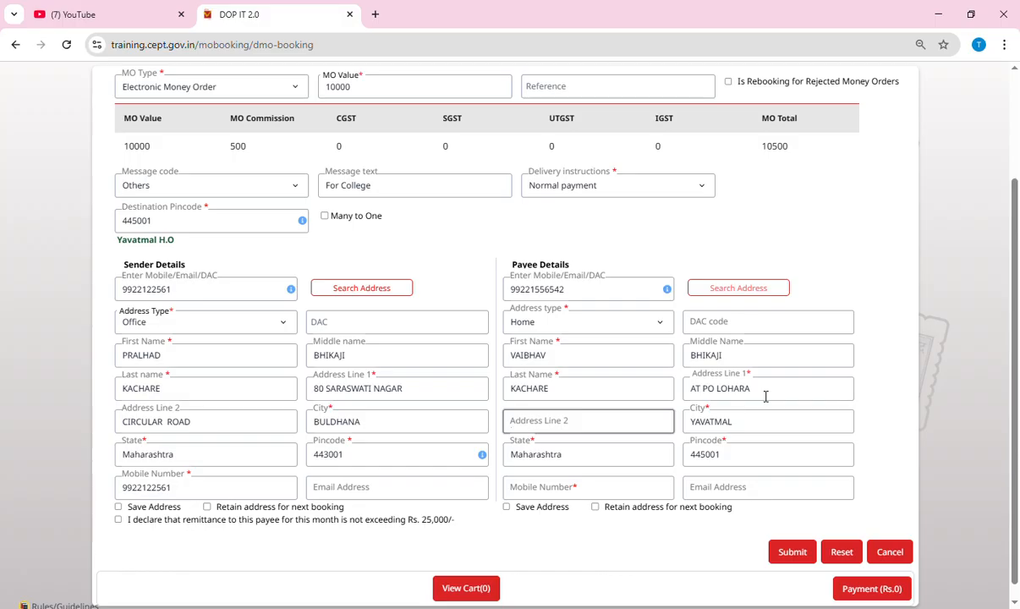
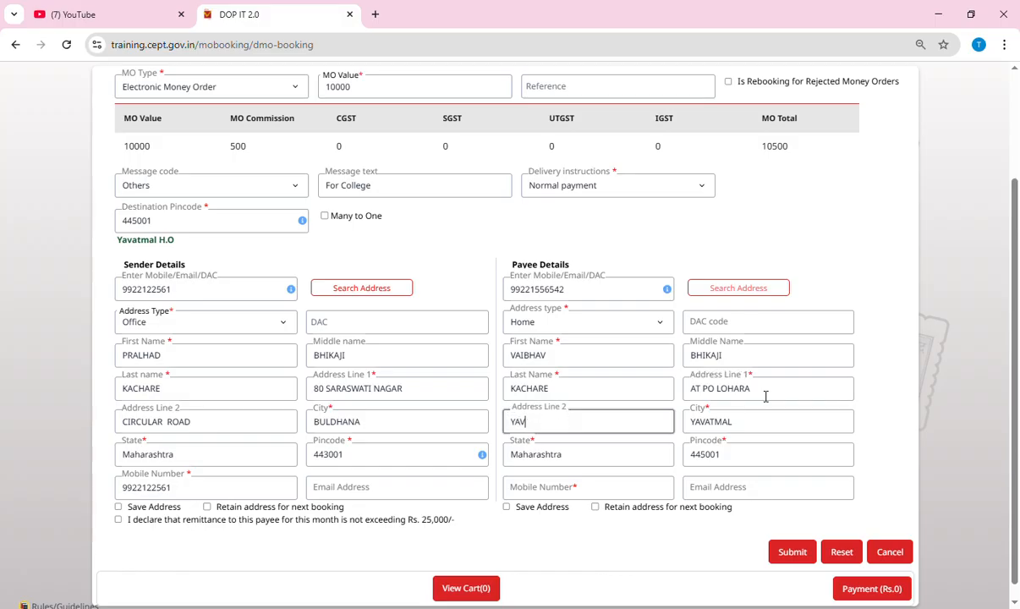
{"action": "key", "text": "Tab"}
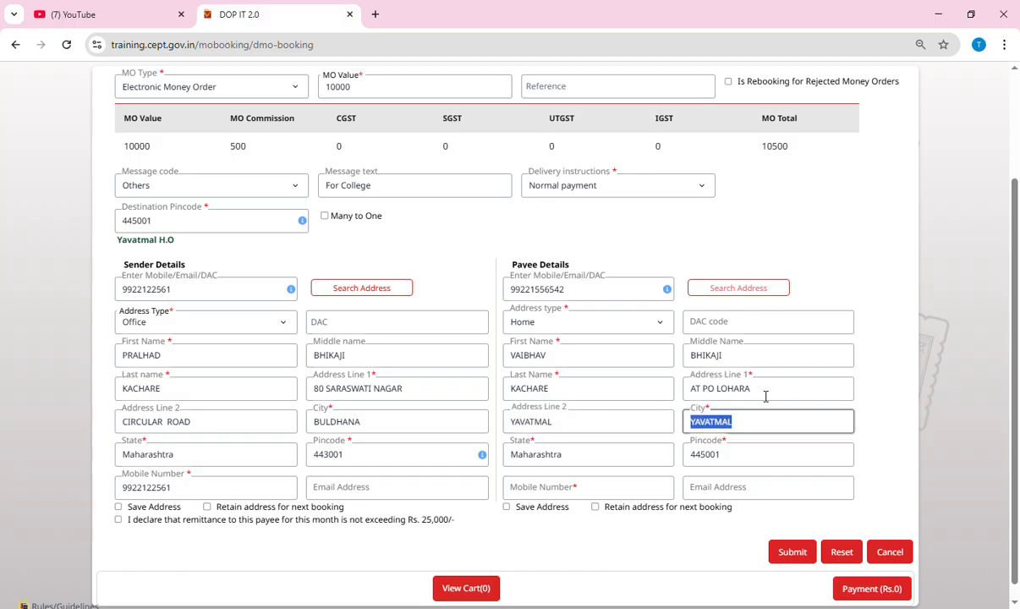
{"action": "scroll", "coordinate": [582, 475], "scroll_direction": "down", "scroll_amount": 1}
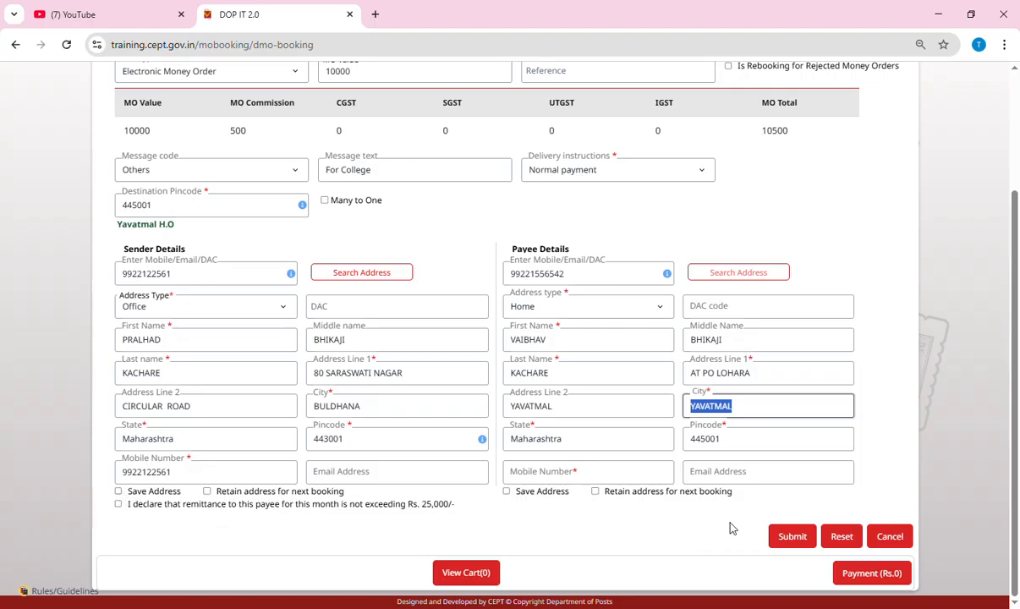
Save the payee address, paste the payee's mobile number, and submit the money order to the cart
{"action": "left_click", "coordinate": [507, 492]}
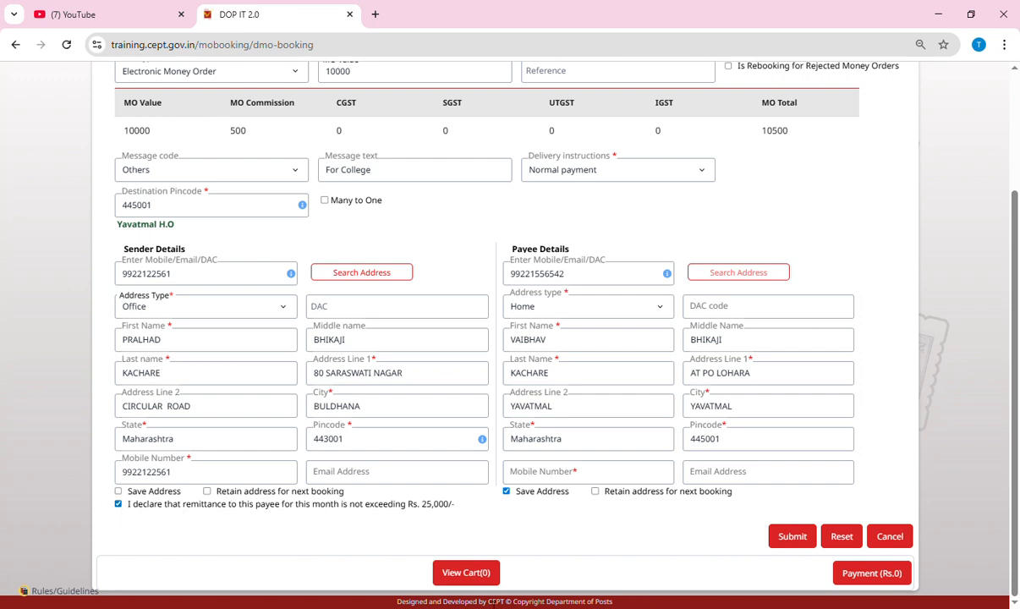
{"action": "left_click", "coordinate": [795, 538]}
{"action": "left_click", "coordinate": [578, 476]}
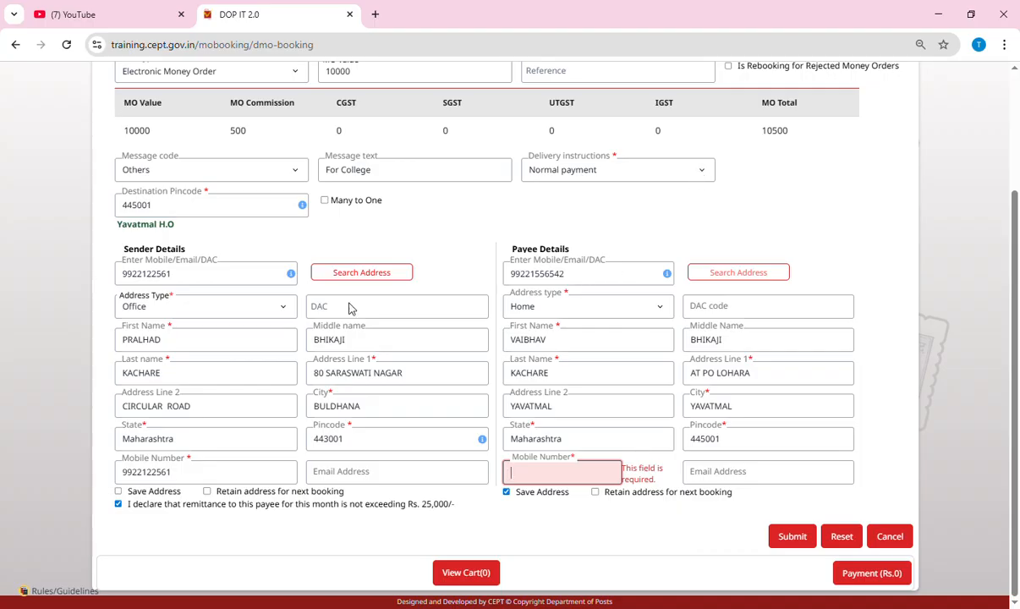
{"action": "double_click", "coordinate": [538, 273]}
{"action": "key", "text": "ctrl+c"}
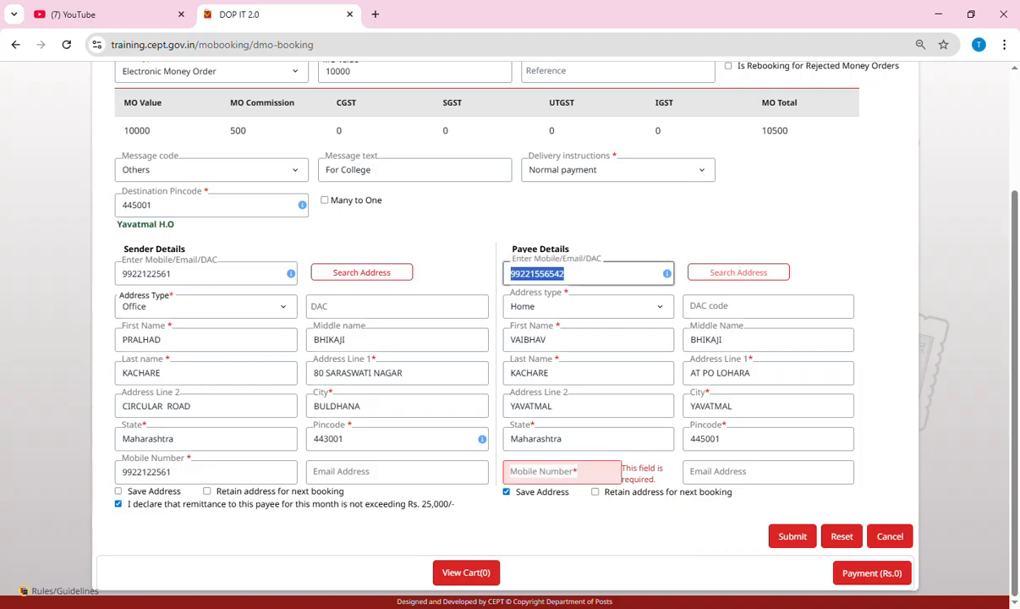
{"action": "left_click", "coordinate": [573, 473]}
{"action": "key", "text": "ctrl+v"}
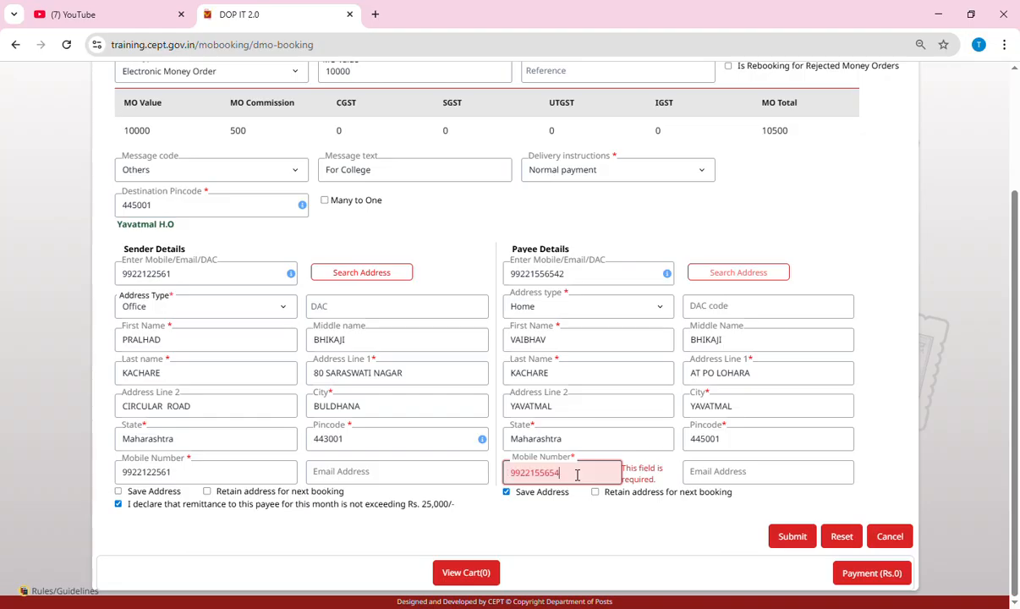
{"action": "left_click", "coordinate": [793, 538]}
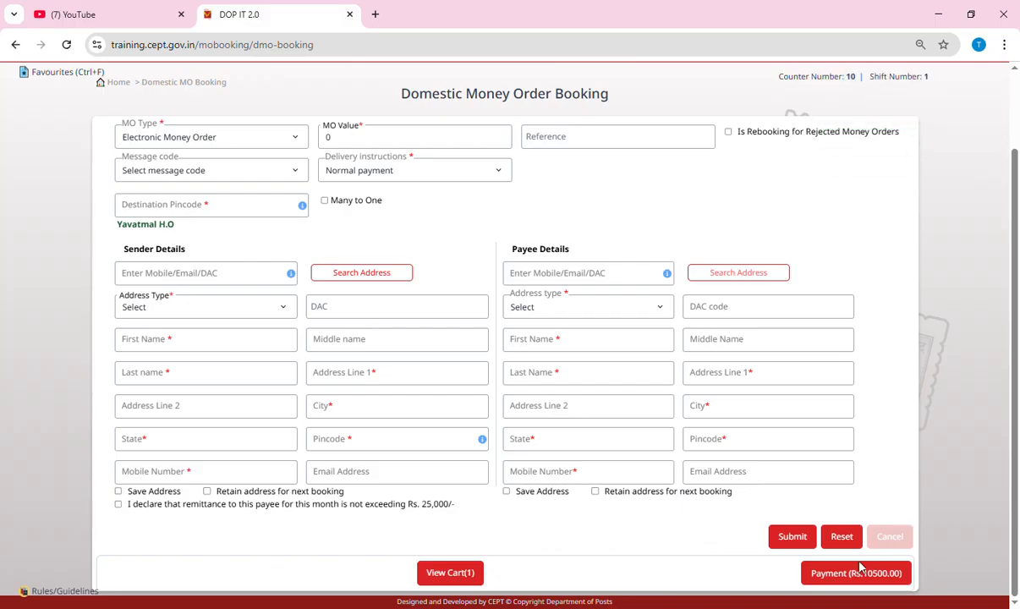
{"action": "left_click", "coordinate": [451, 571]}
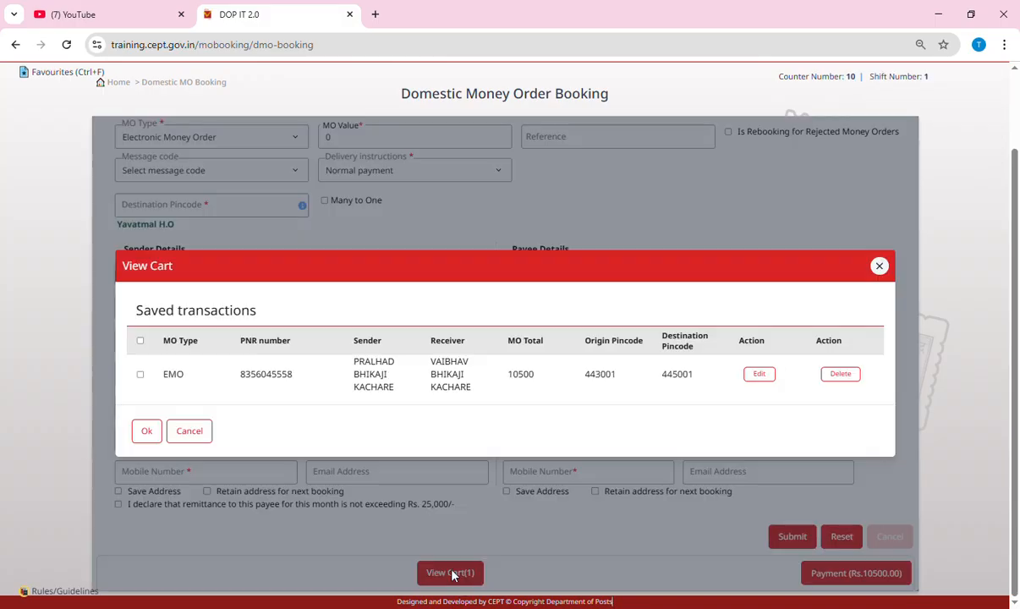
{"action": "left_click", "coordinate": [141, 377]}
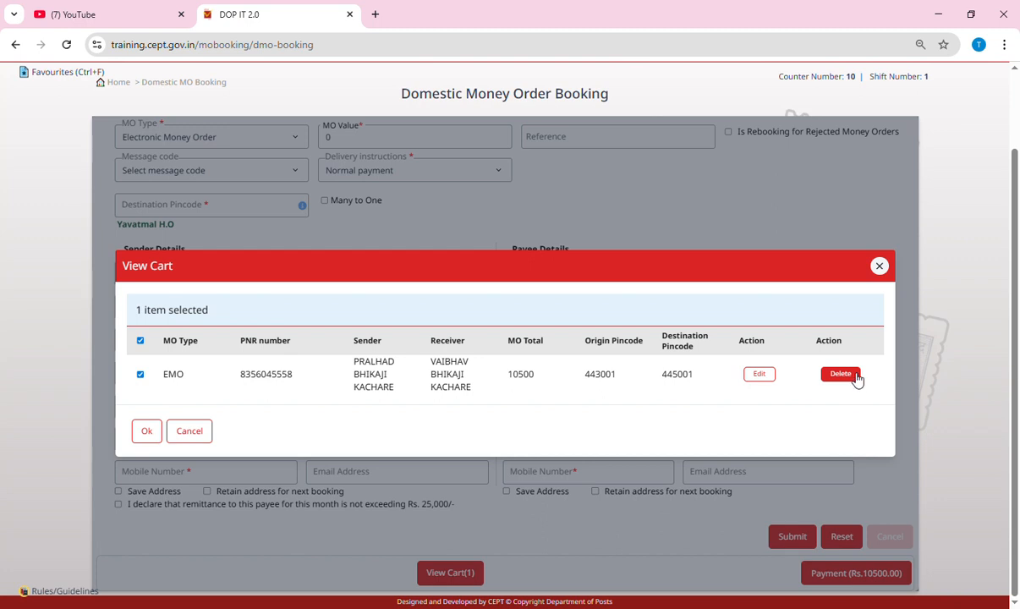
{"action": "left_click", "coordinate": [145, 429]}
{"action": "left_click", "coordinate": [153, 433]}
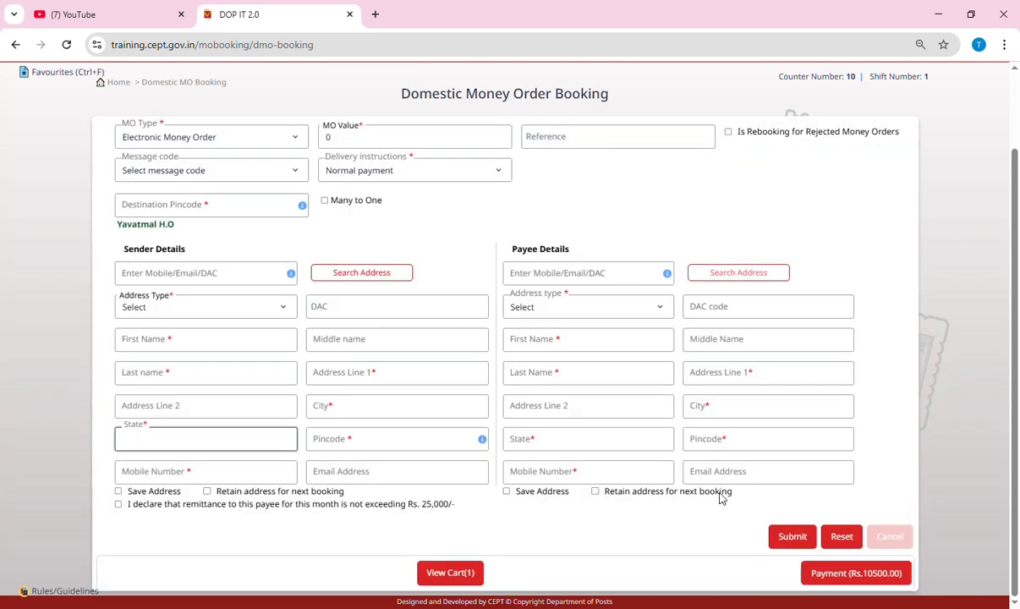
Pay the Rs 10500.00 cart total in cash and confirm the amount was collected
{"action": "left_click", "coordinate": [863, 575]}
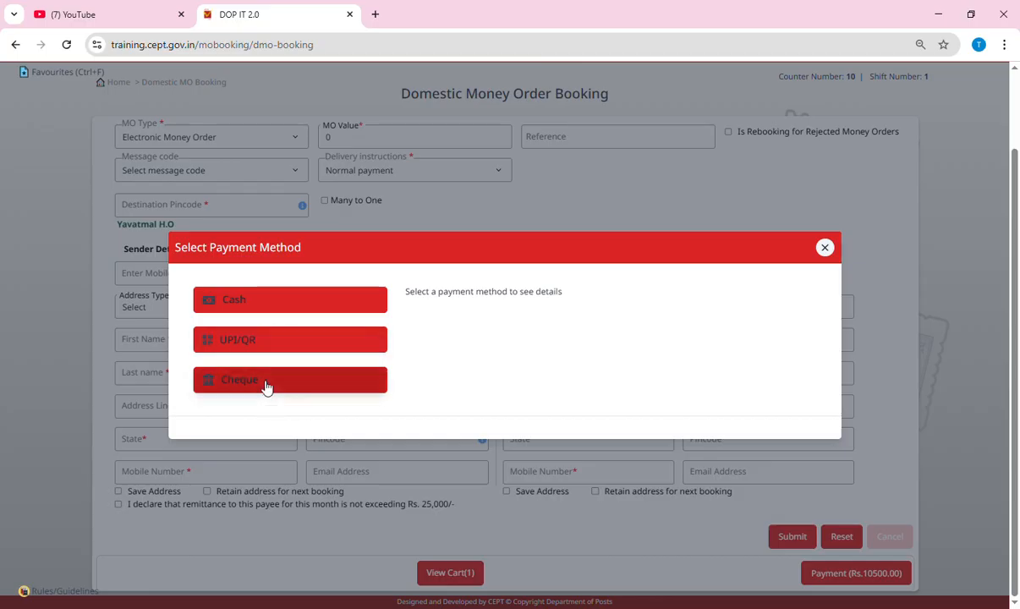
{"action": "left_click", "coordinate": [241, 302]}
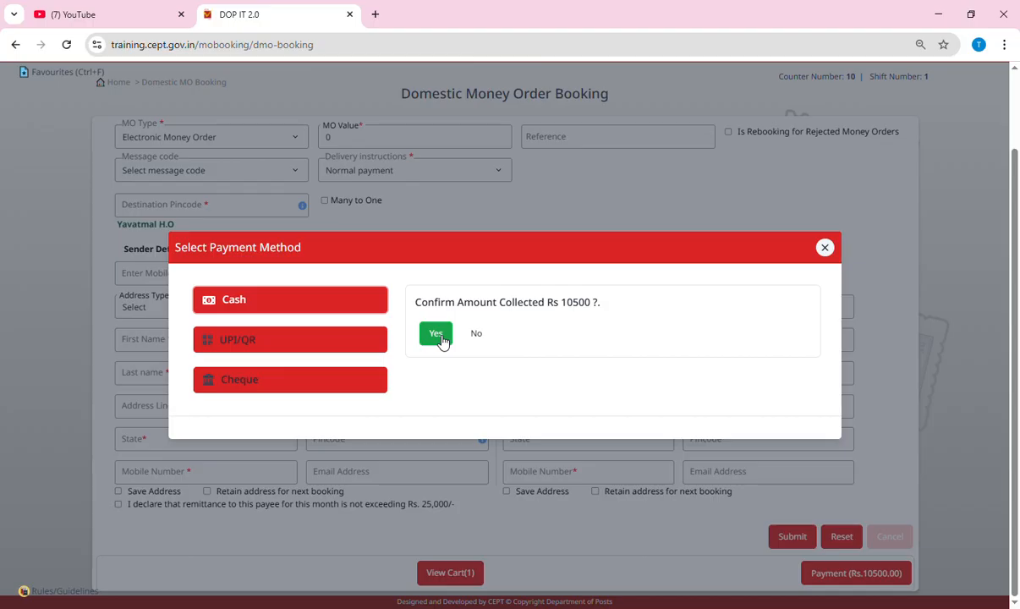
{"action": "left_click", "coordinate": [439, 336]}
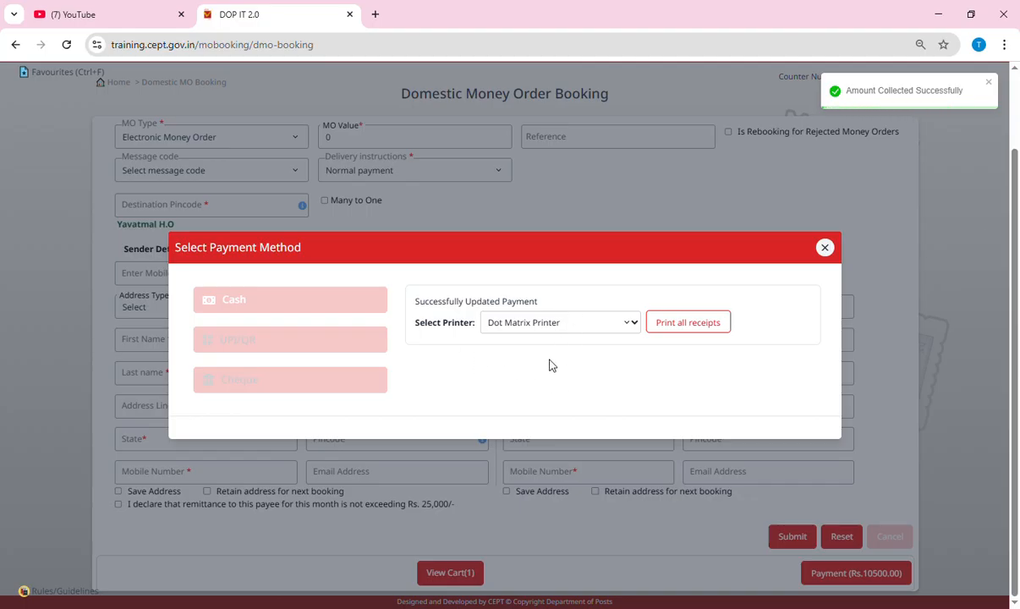
Print all receipts for the money order transaction and confirm they printed successfully
{"action": "left_click", "coordinate": [682, 328]}
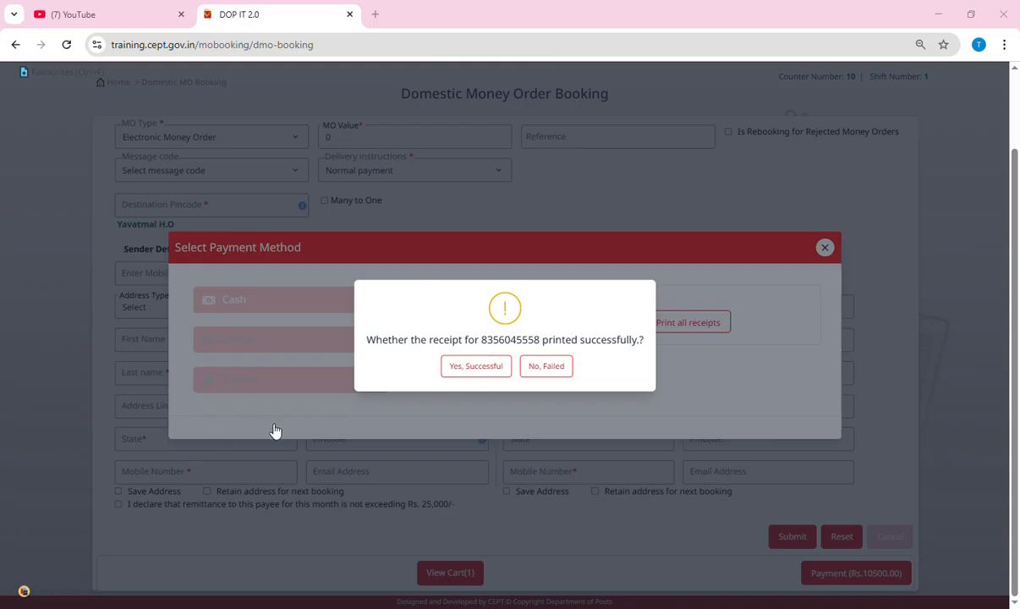
{"action": "left_click", "coordinate": [477, 369]}
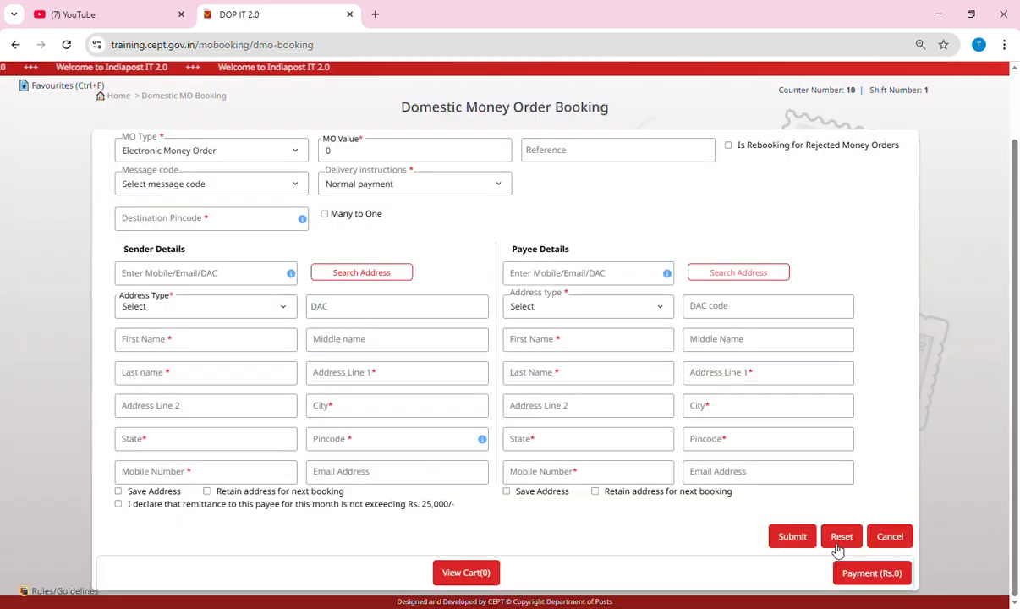